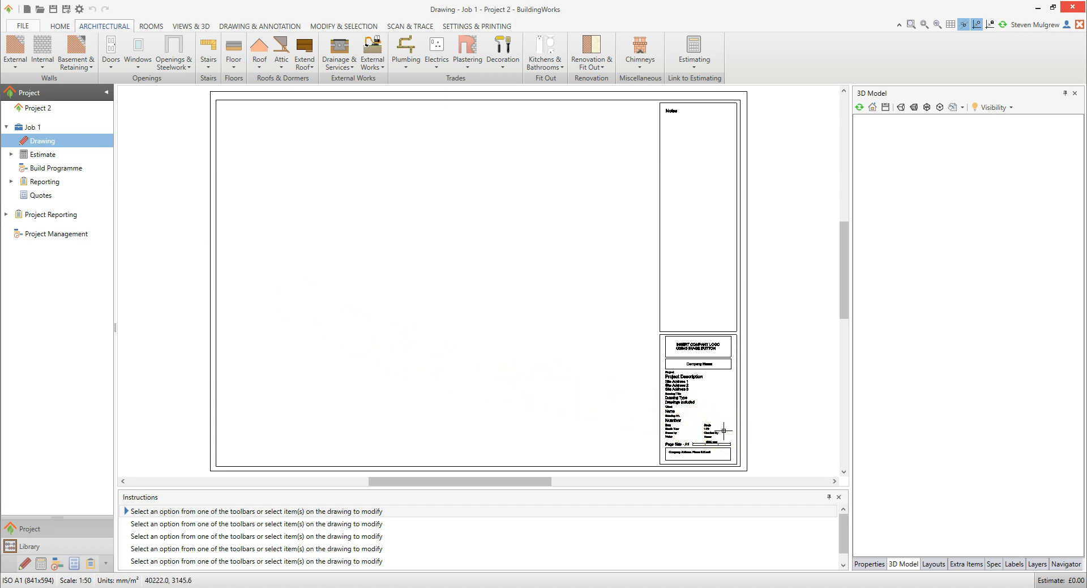
# Step: Examine the drawing sheet's title block and Notes area up close, and return to a view of the full sheet
pyautogui.scroll(4, 723, 430)
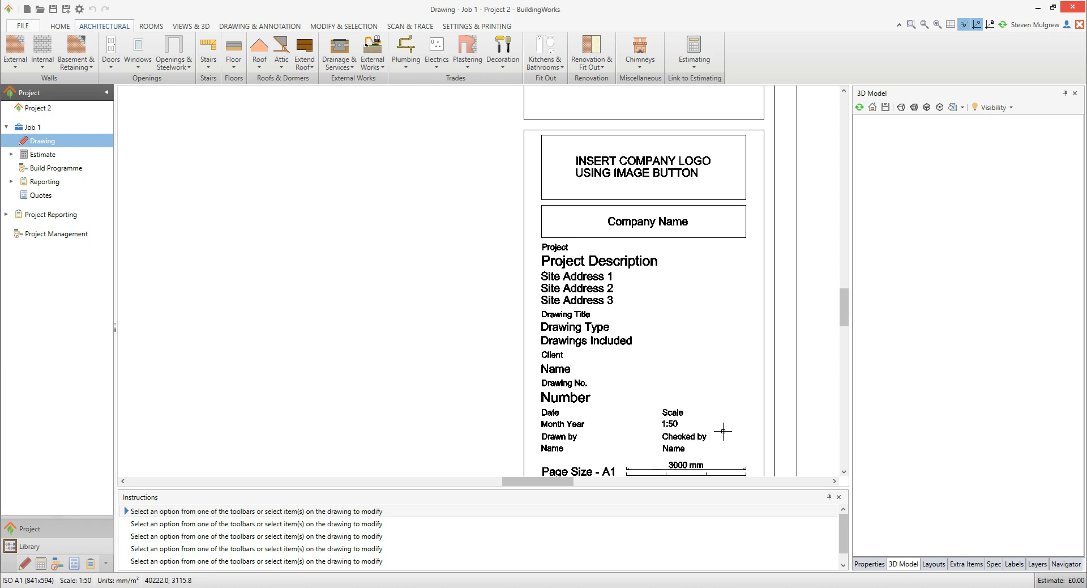
pyautogui.scroll(-5, 724, 431)
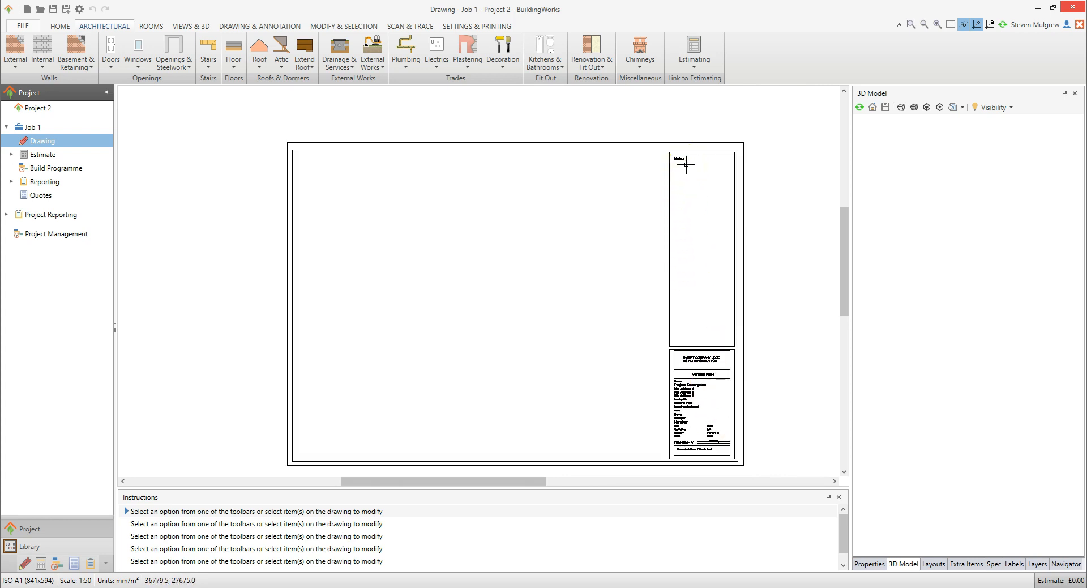
pyautogui.scroll(3, 687, 164)
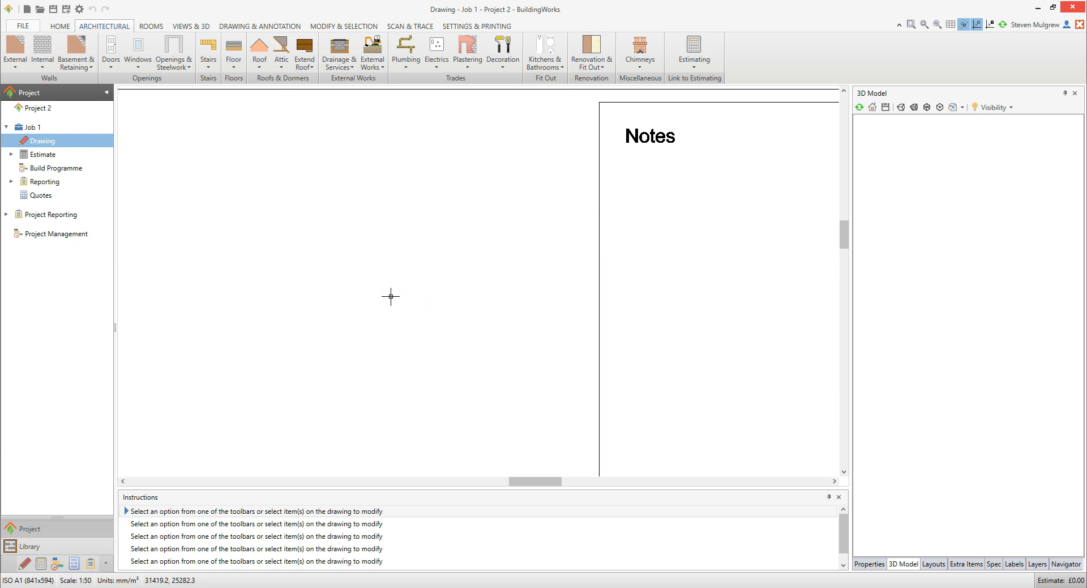
pyautogui.moveTo(391, 296); pyautogui.dragTo(390, 296, button='middle')
pyautogui.moveTo(391, 297); pyautogui.dragTo(390, 298, button='middle')
pyautogui.moveTo(391, 297)
pyautogui.mouseDown(button='middle')
pyautogui.moveTo(349, 334)
pyautogui.moveTo(417, 383)
pyautogui.moveTo(610, 283)
pyautogui.moveTo(413, 243)
pyautogui.moveTo(249, 369)
pyautogui.moveTo(227, 373)
pyautogui.mouseUp(button='middle')
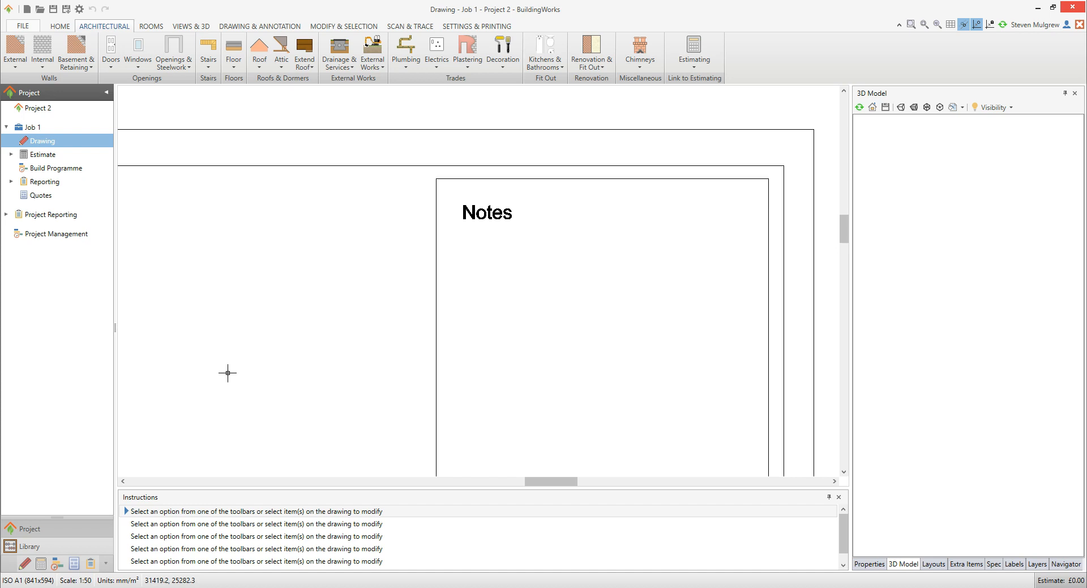
pyautogui.scroll(-4, 227, 372)
pyautogui.moveTo(206, 393); pyautogui.dragTo(577, 202, button='middle')
pyautogui.scroll(-2, 399, 339)
pyautogui.scroll(-2, 461, 287)
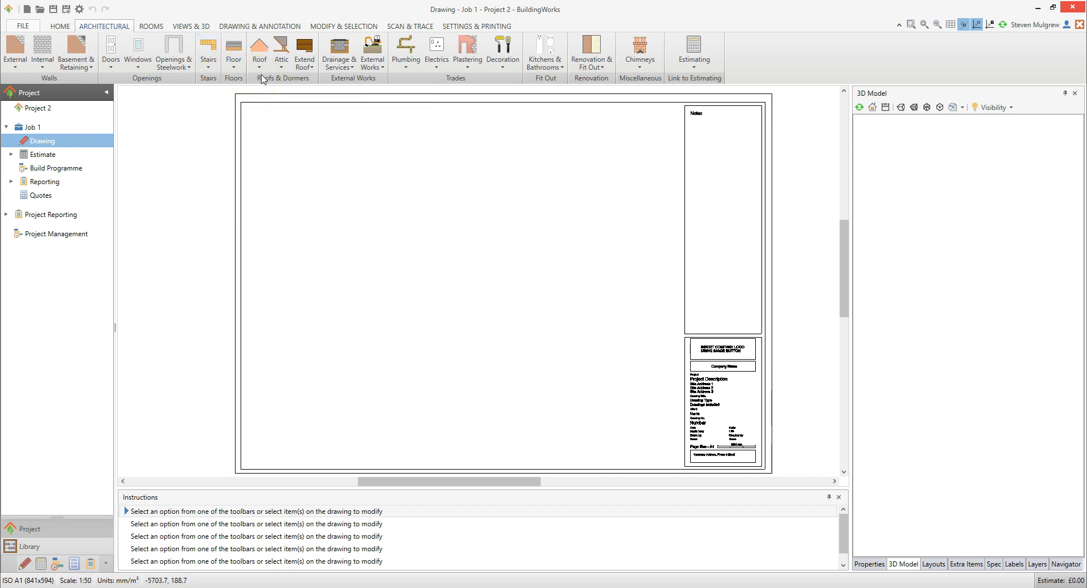
# Step: Set up a Brick & Block Cavity external wall with full fill Basic Thermal Performance, Ground Floor configuration, foundation included and default dimensions
pyautogui.click(11, 62)
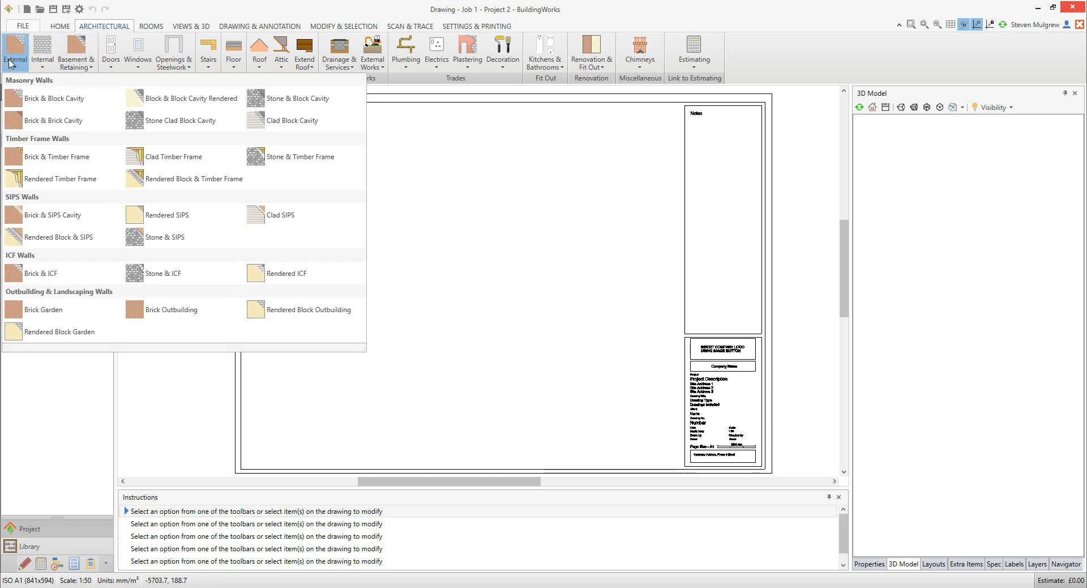
pyautogui.click(112, 103)
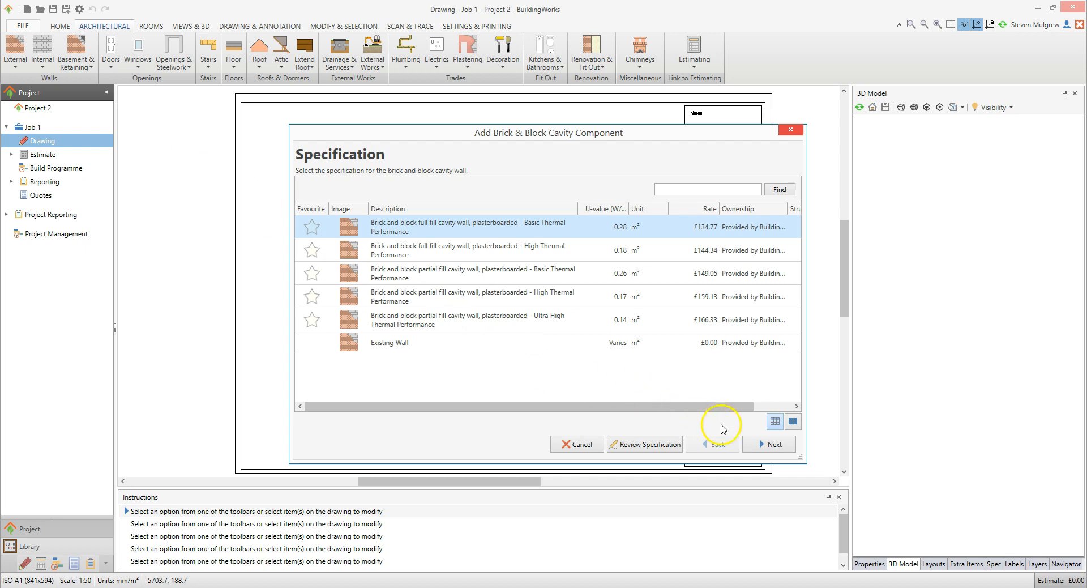
pyautogui.click(787, 446)
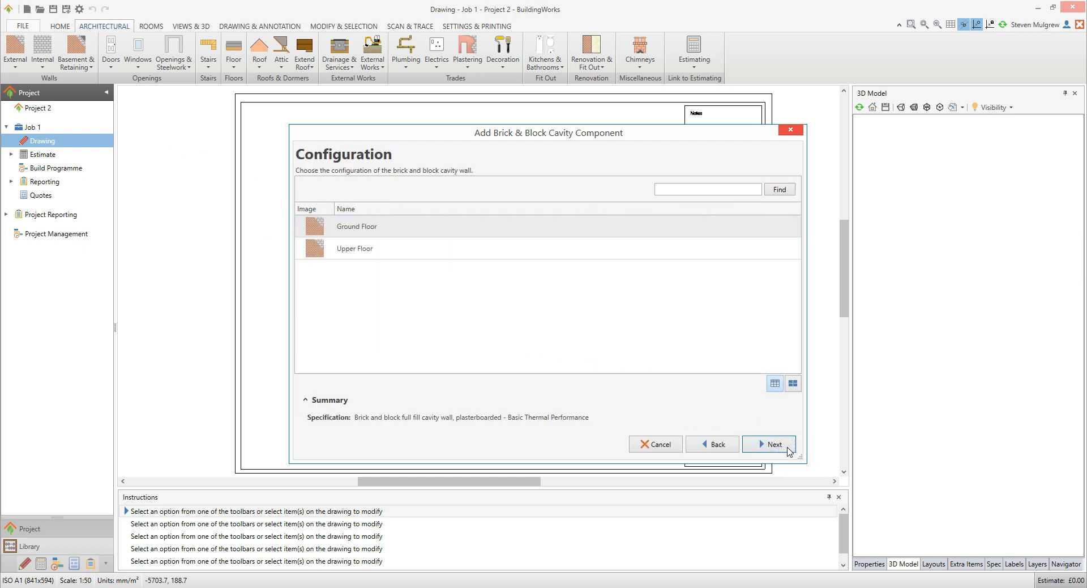
pyautogui.click(788, 446)
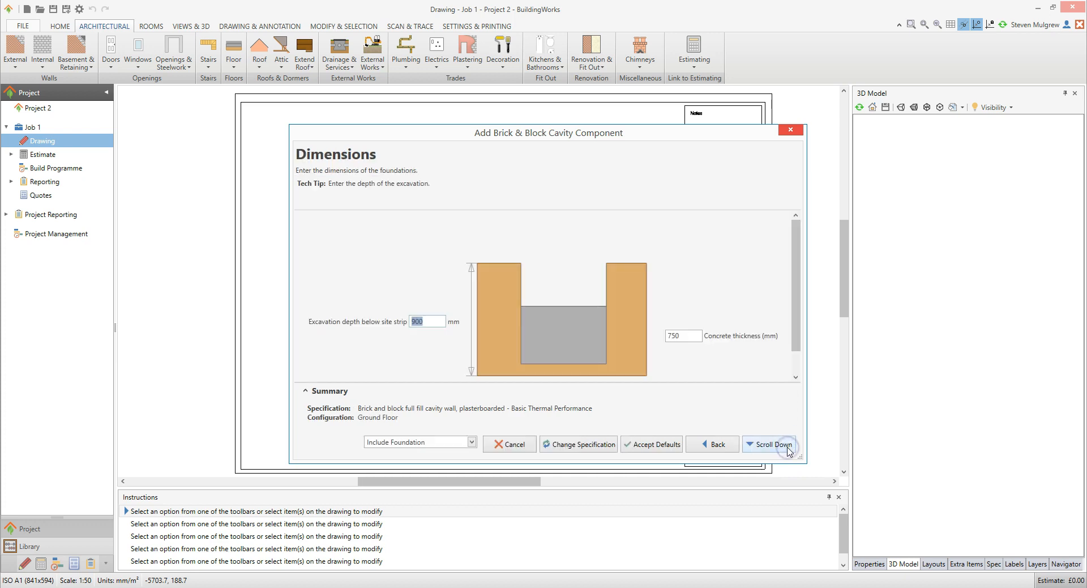
pyautogui.click(663, 447)
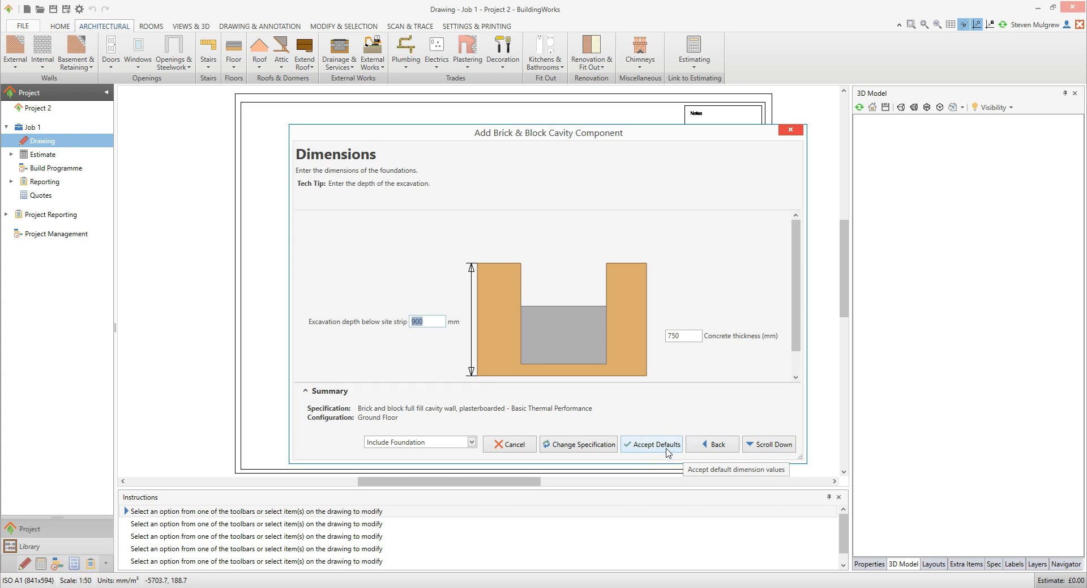
pyautogui.click(667, 448)
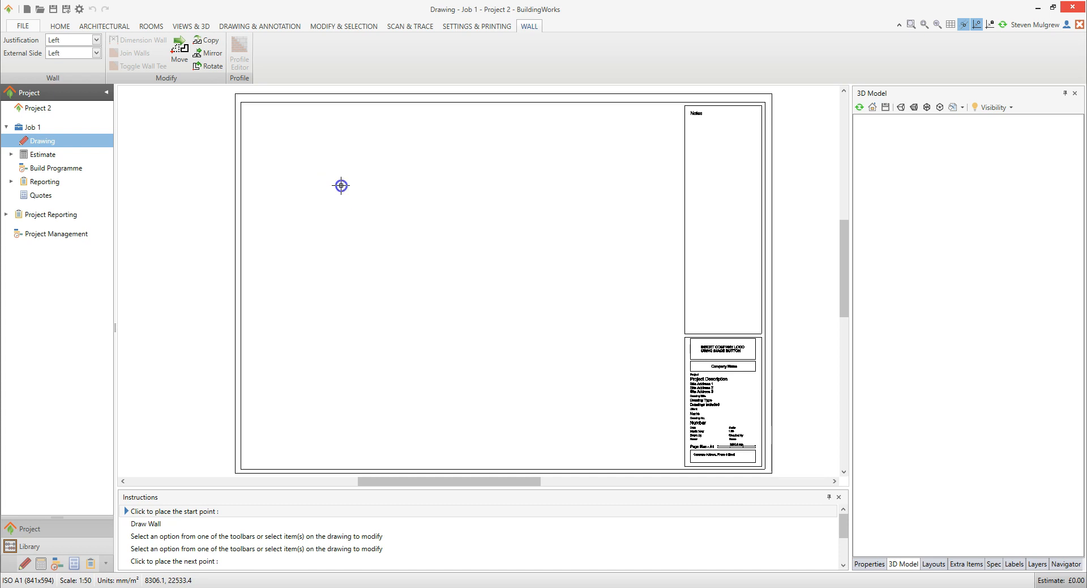
# Step: Draw four connected cavity walls forming a closed rectangle about 10 m wide and 8.6 m deep in the sheet's upper-middle area
pyautogui.moveTo(341, 186); pyautogui.dragTo(471, 189)
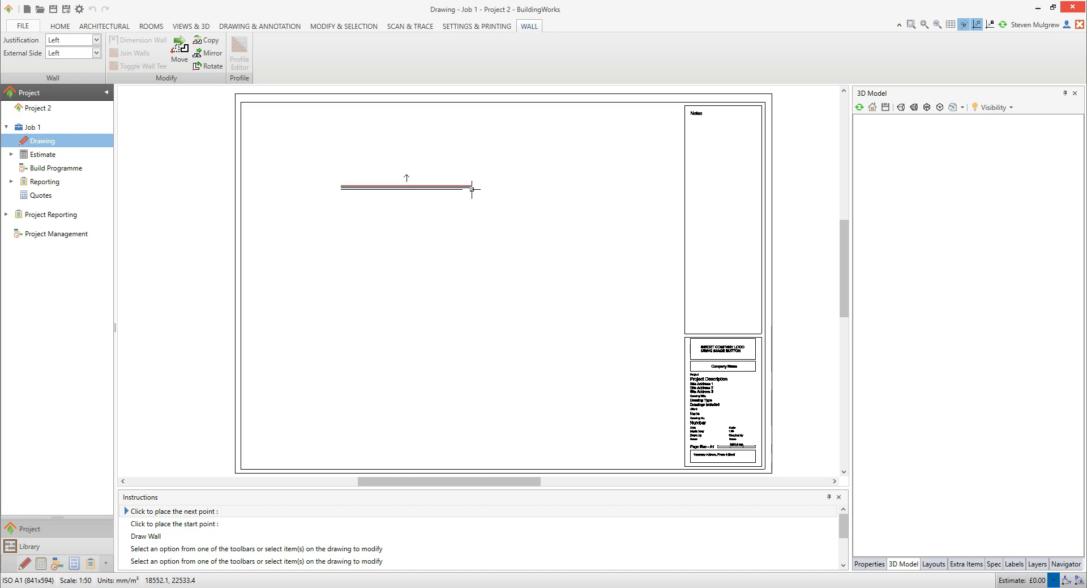
pyautogui.click(402, 273)
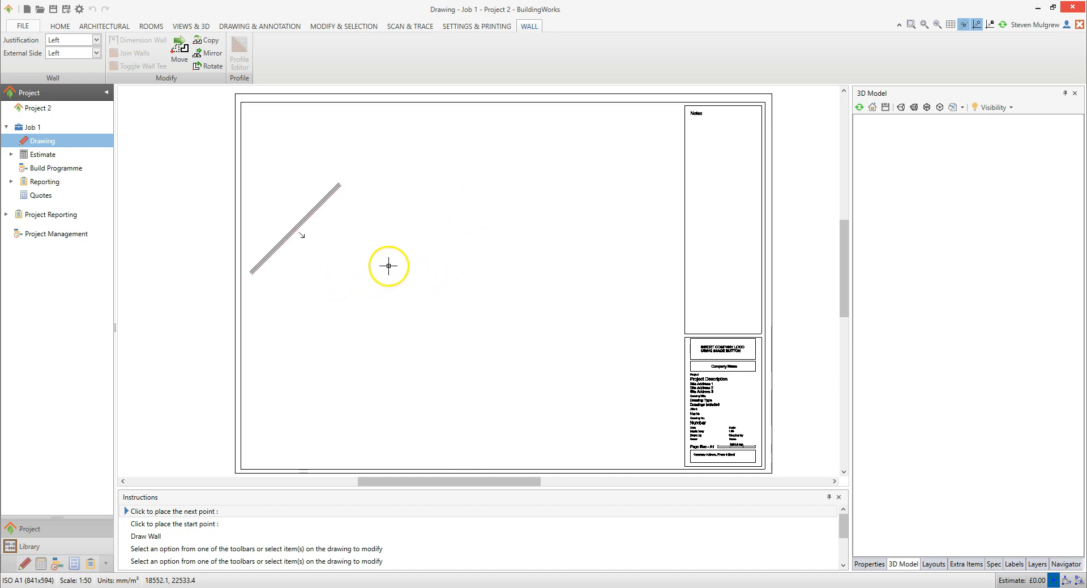
pyautogui.click(453, 168)
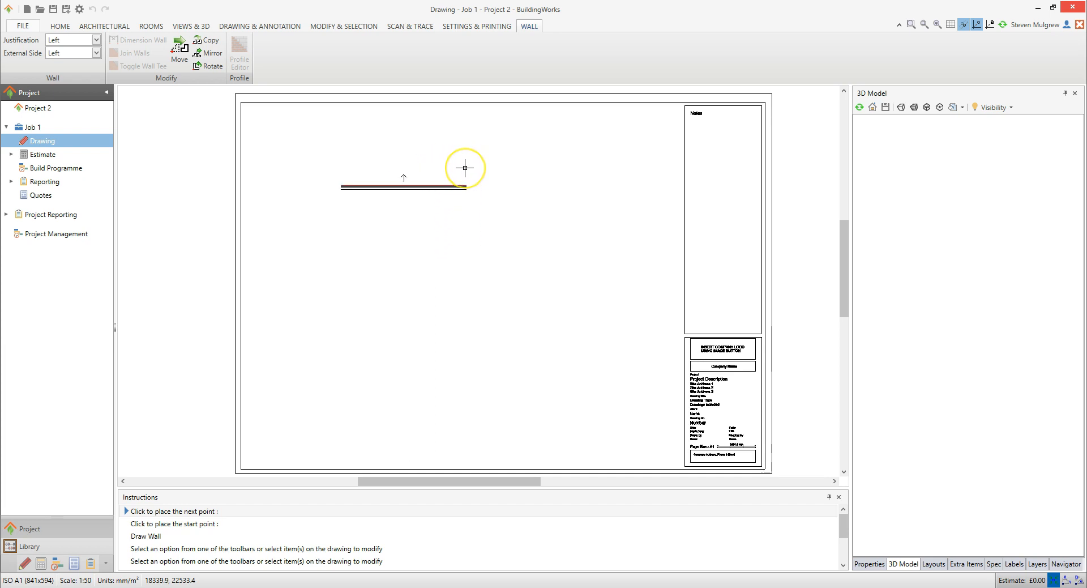
pyautogui.rightClick(465, 168)
pyautogui.click(464, 167)
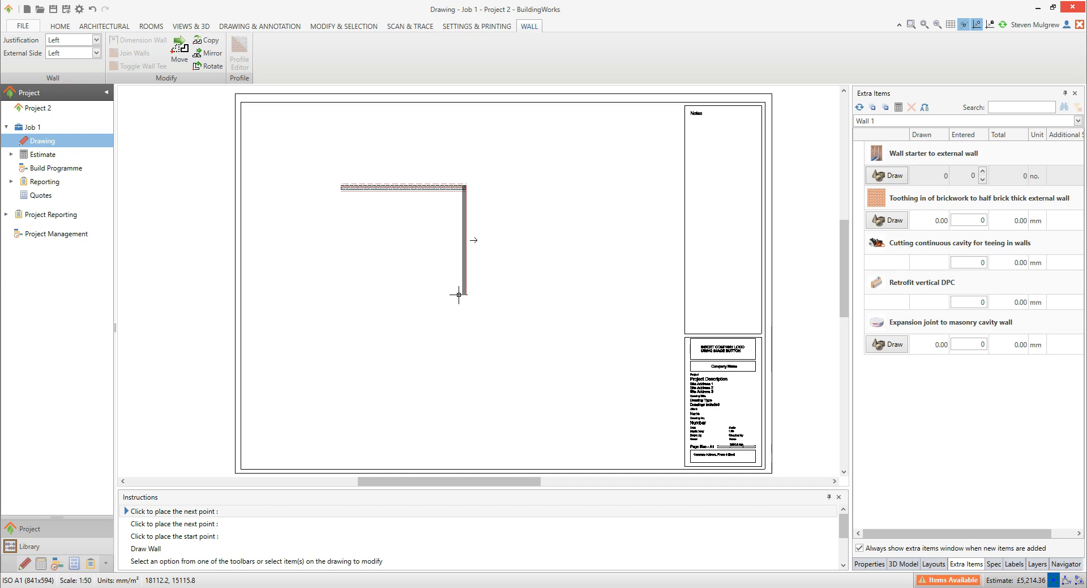
pyautogui.click(459, 294)
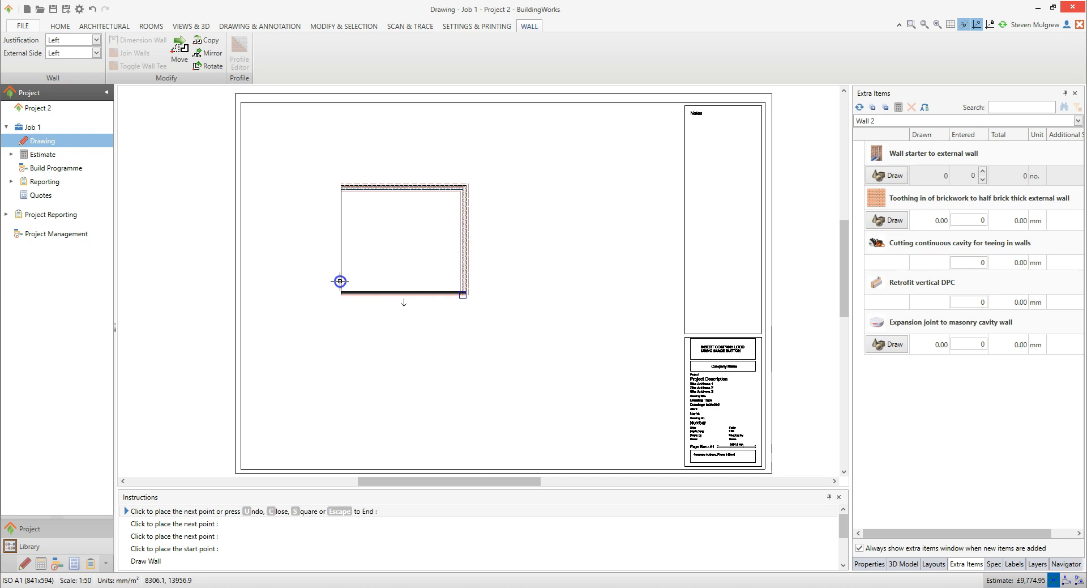
pyautogui.click(340, 281)
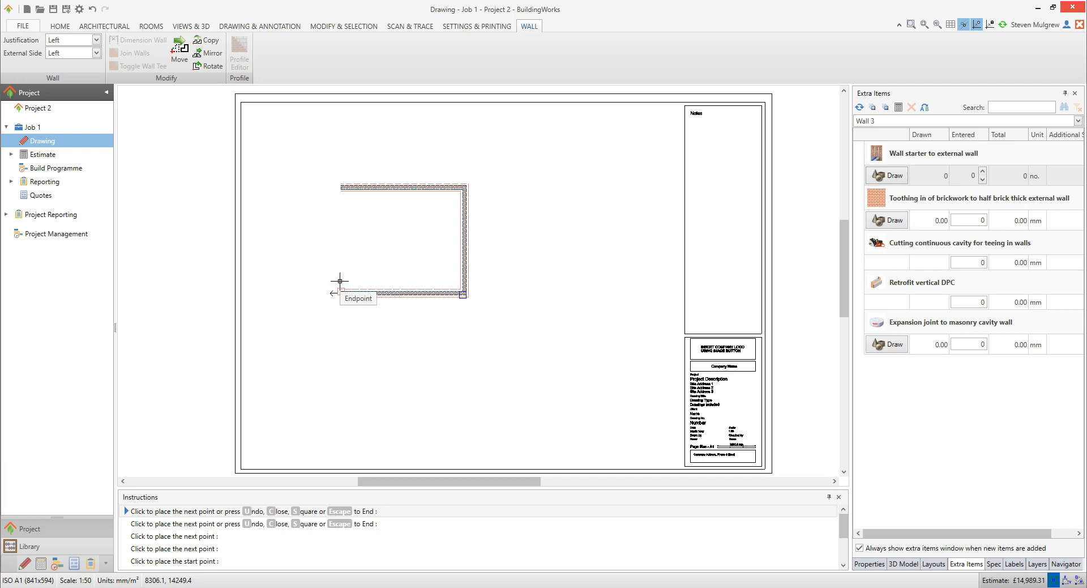
pyautogui.click(339, 277)
pyautogui.click(340, 191)
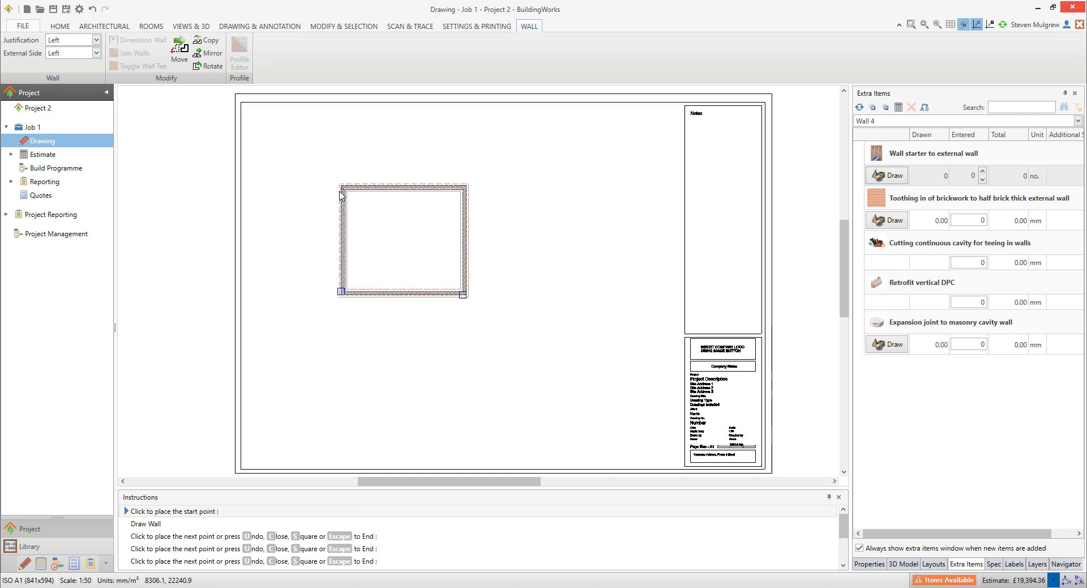
pyautogui.press('Escape')
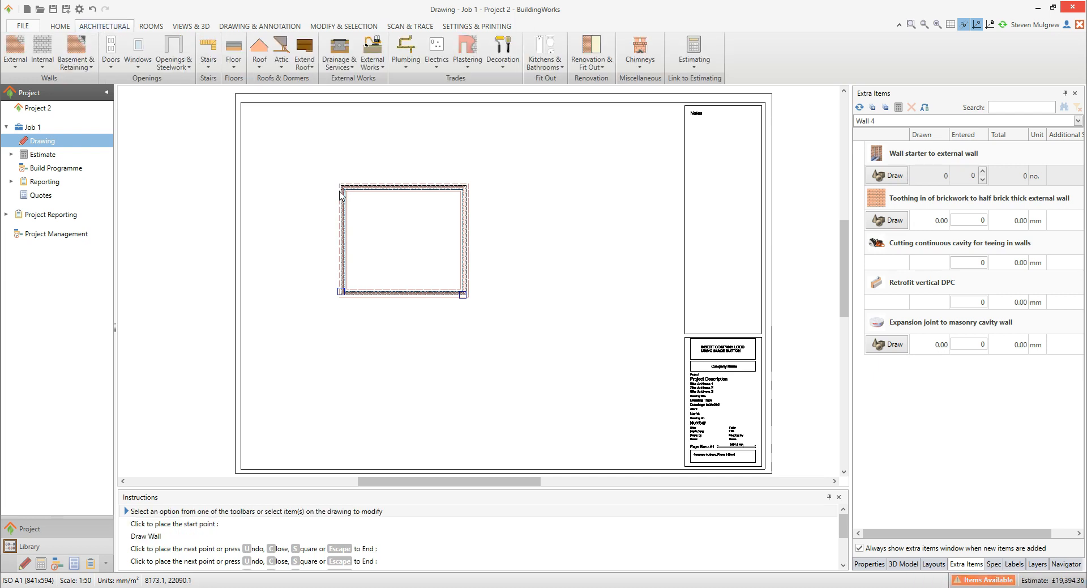
# Step: Undo the last three drawn walls one at a time and restore all three with redo
pyautogui.moveTo(338, 191)
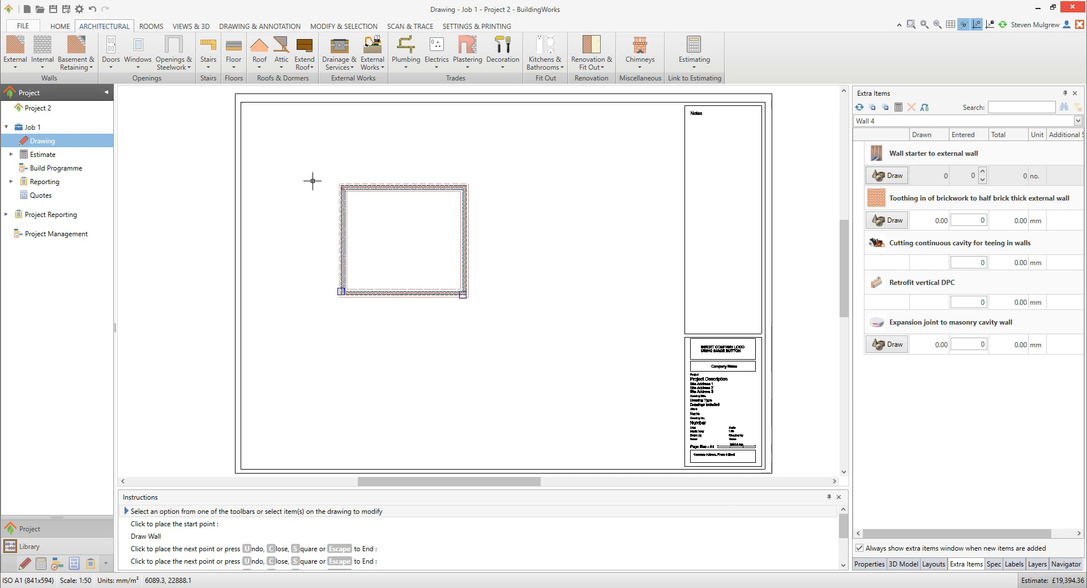
pyautogui.click(93, 10)
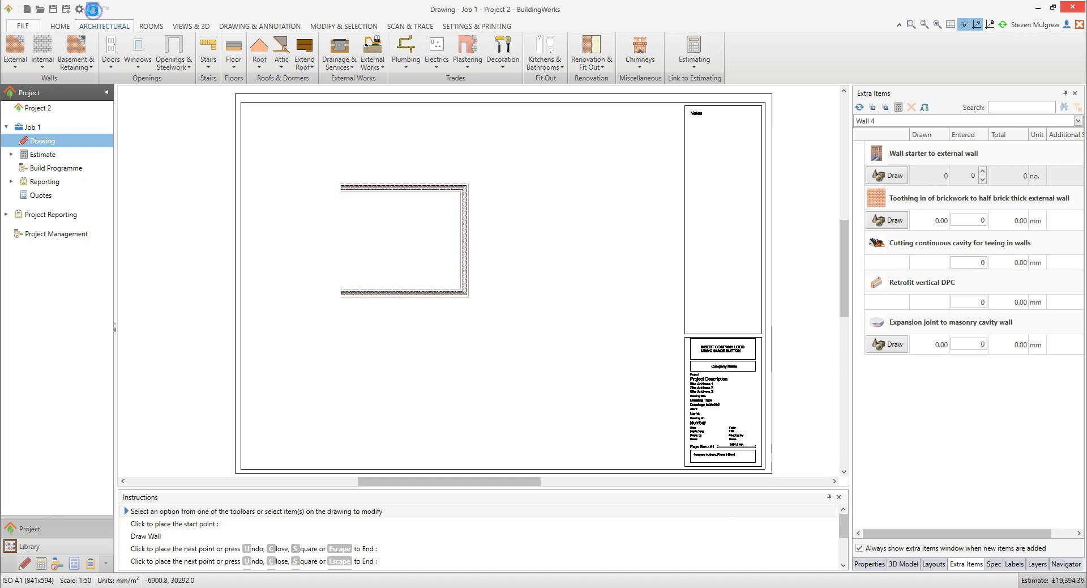
pyautogui.click(93, 11)
pyautogui.click(93, 10)
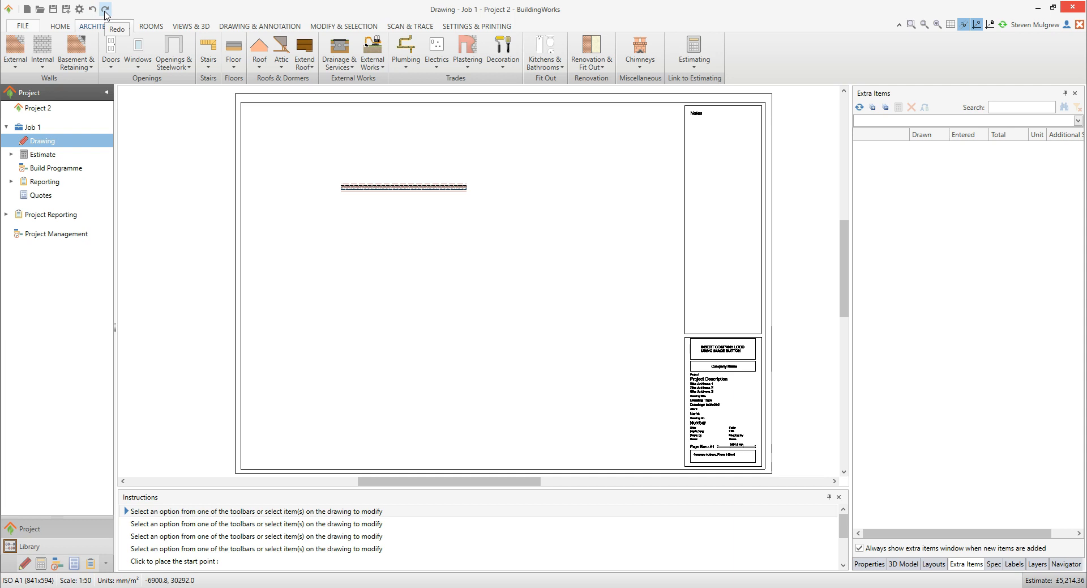
pyautogui.click(105, 10)
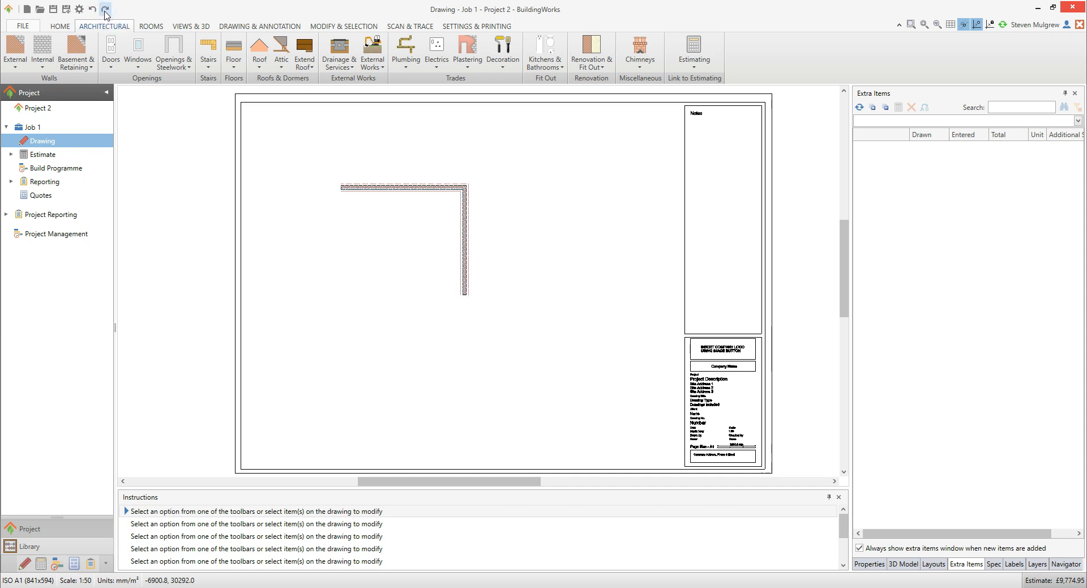
pyautogui.click(105, 10)
pyautogui.click(105, 10)
pyautogui.click(58, 563)
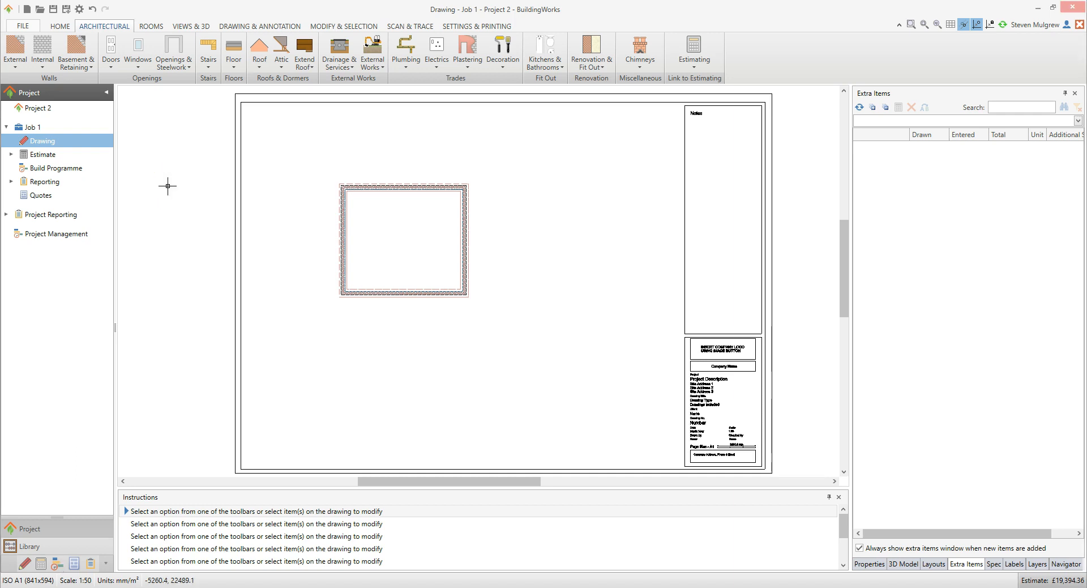
# Step: Select the rectangle's upper wall individually, deselect it, and reselect it with a window that fully encloses only that wall
pyautogui.click(365, 186)
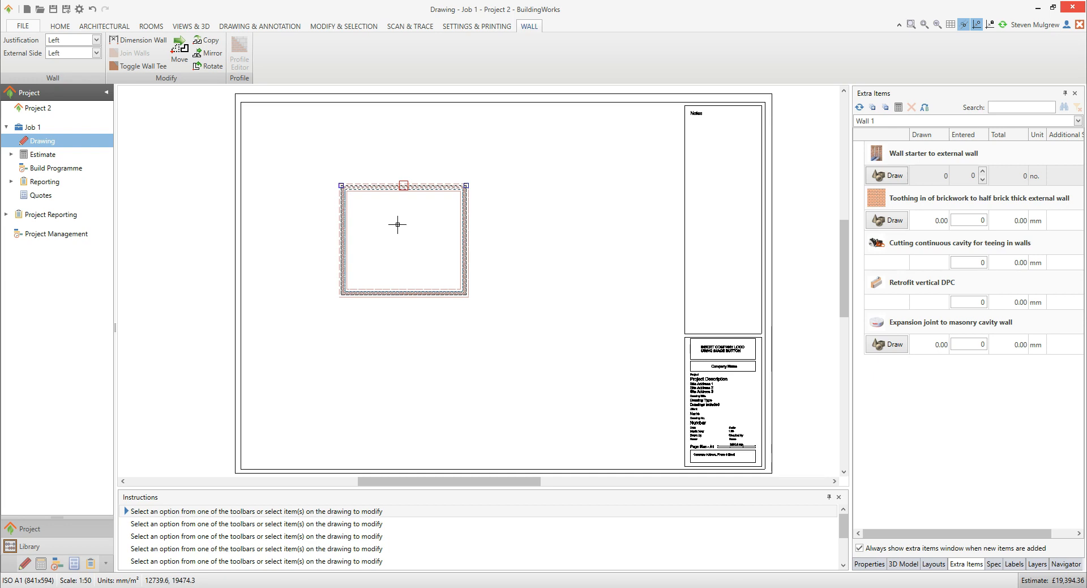
pyautogui.click(296, 165)
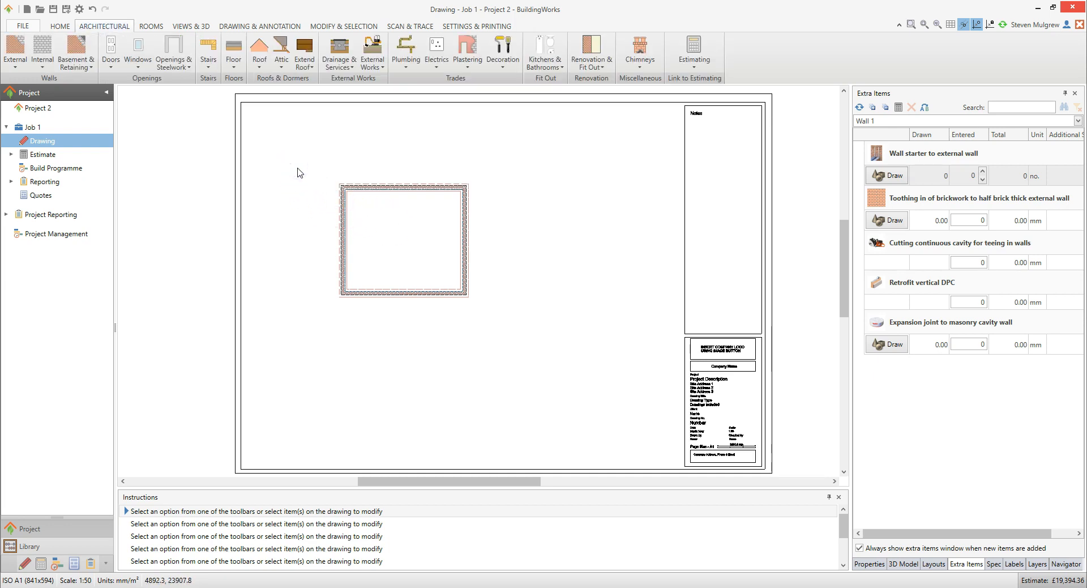
pyautogui.click(295, 164)
pyautogui.moveTo(297, 164); pyautogui.dragTo(414, 237)
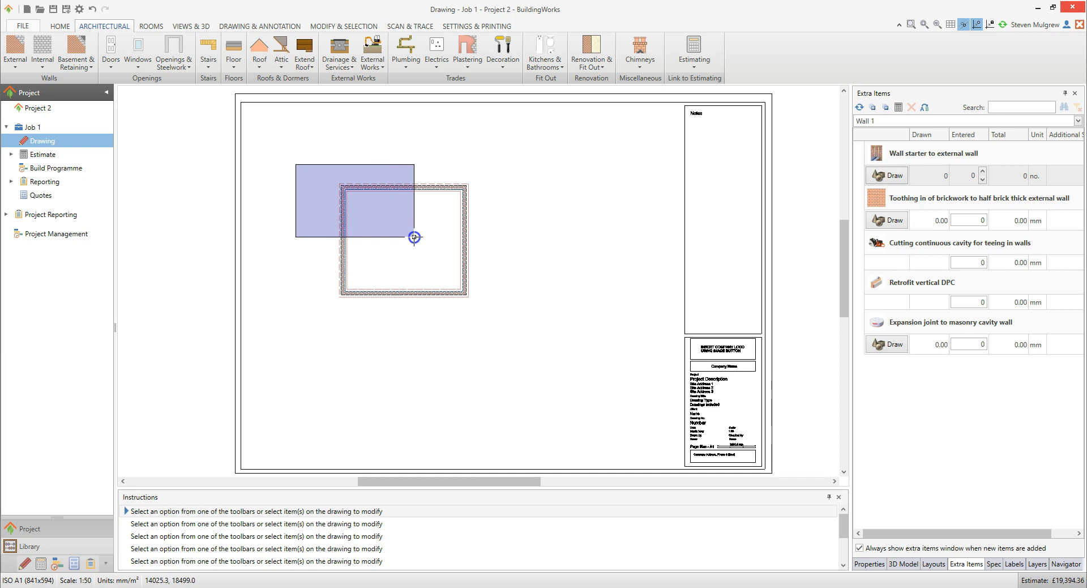
pyautogui.moveTo(415, 237); pyautogui.dragTo(492, 249)
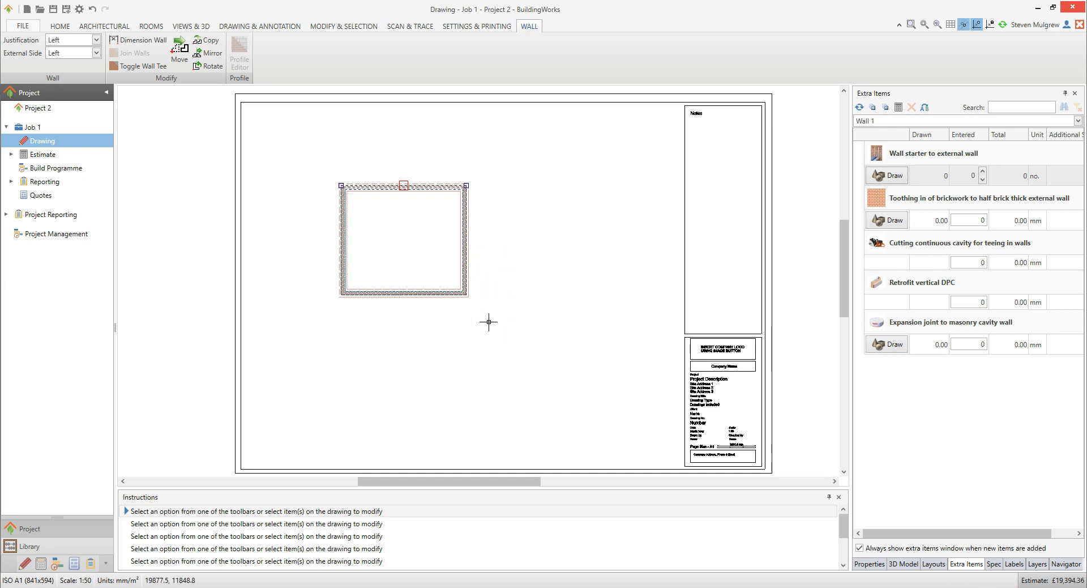
# Step: Select the two side walls and the lower wall with a crossing window, and clear the selection
pyautogui.moveTo(489, 323); pyautogui.dragTo(311, 249)
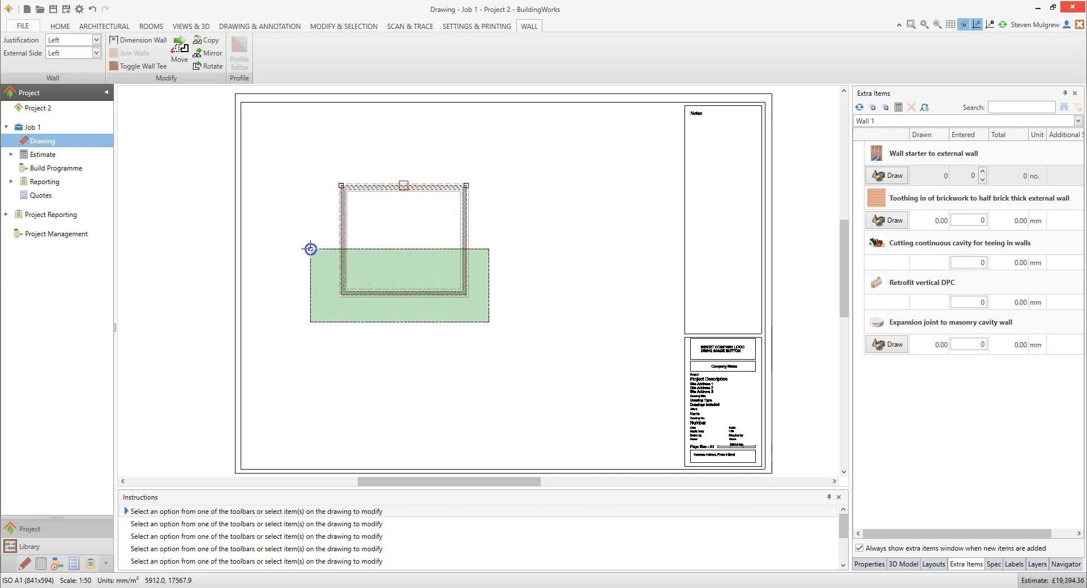
pyautogui.moveTo(310, 249); pyautogui.dragTo(311, 248)
pyautogui.click(311, 249)
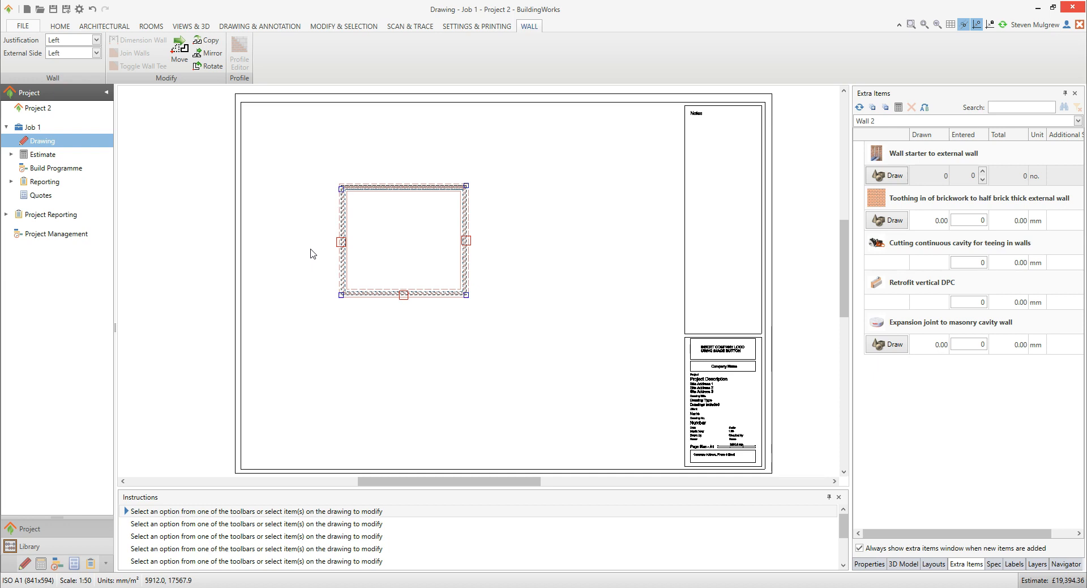
pyautogui.click(302, 240)
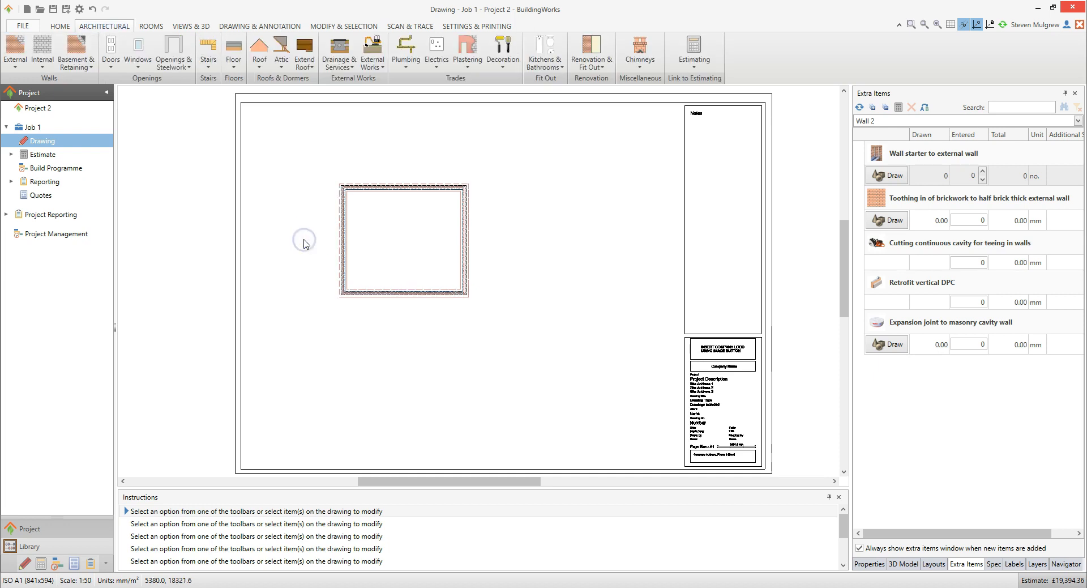